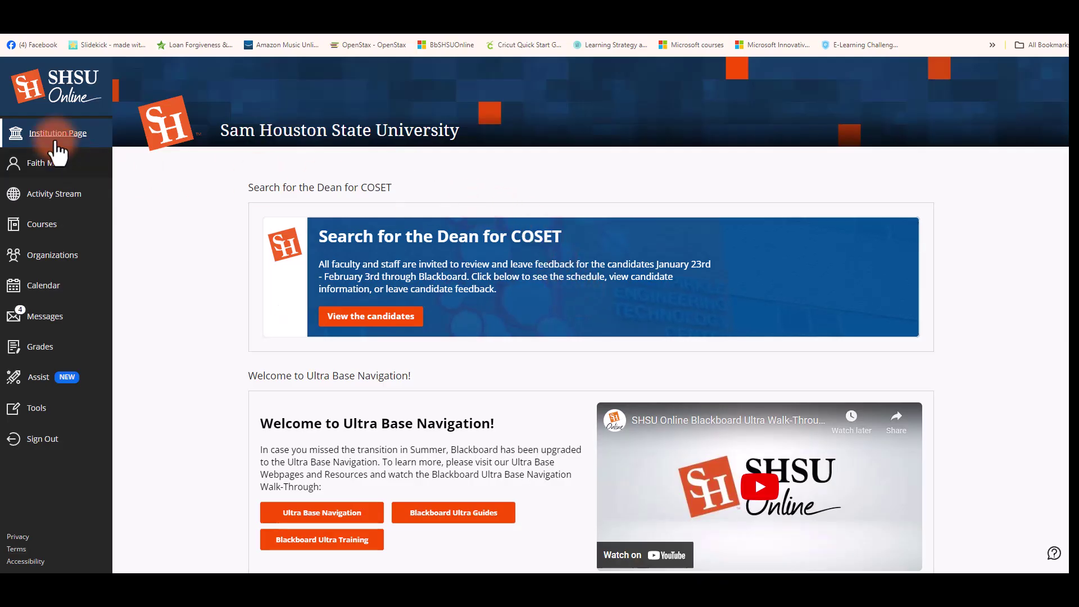
Open the Video assignment in the Healthy Eating ULTRA course from the Courses list
left_click(49, 229)
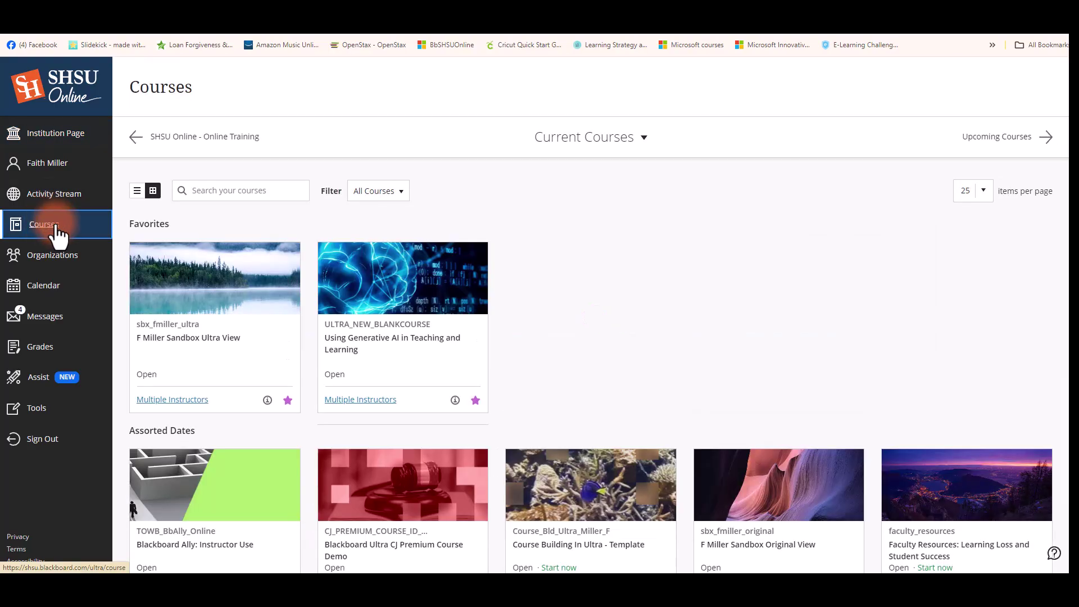
scroll(556, 285, "down", 3)
scroll(555, 283, "down", 1)
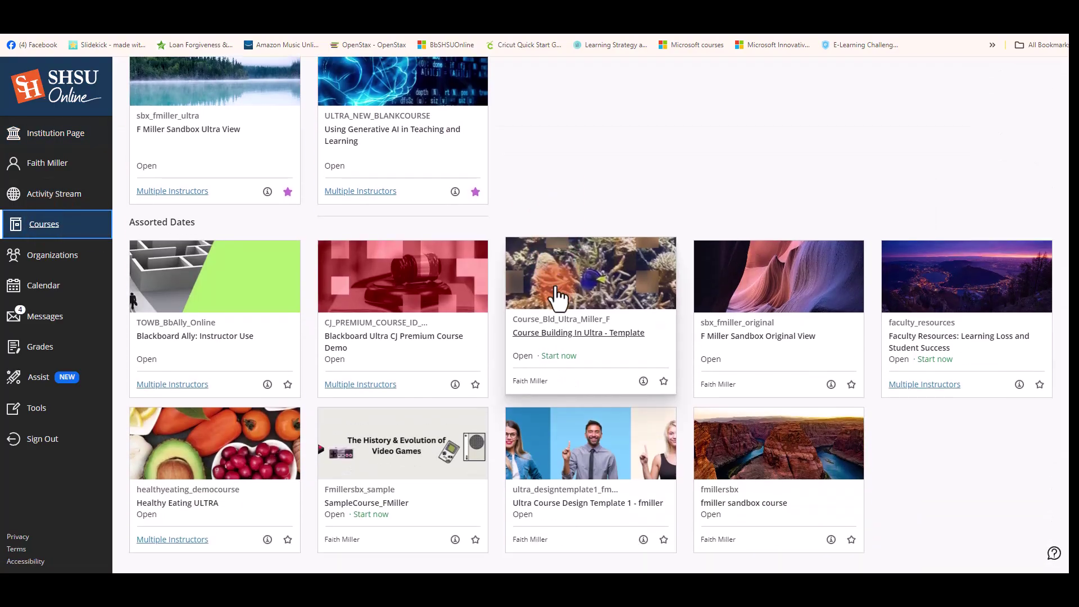
left_click(198, 509)
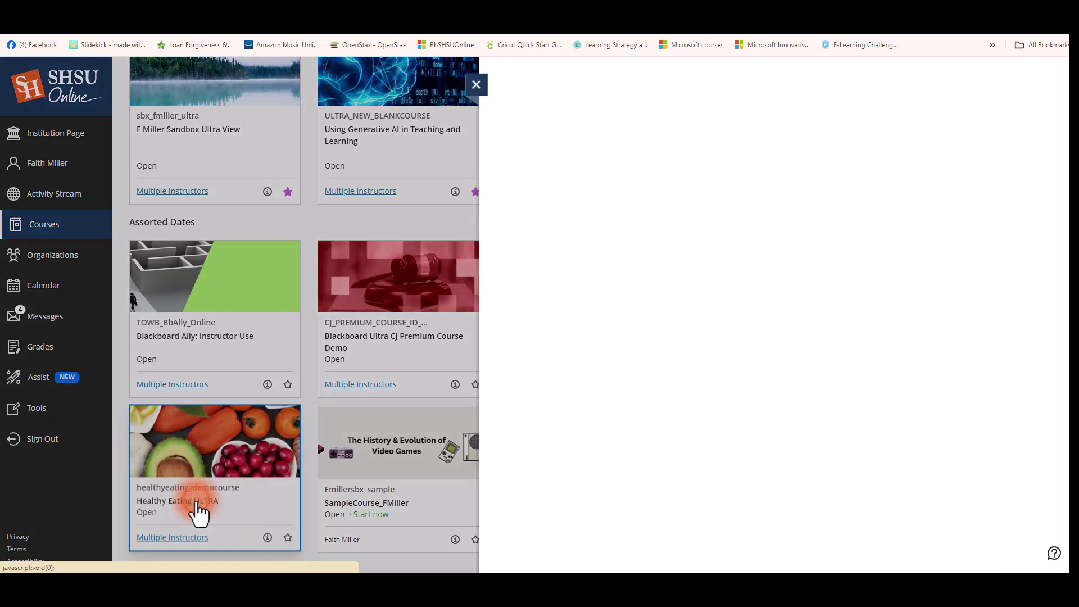
scroll(646, 453, "down", 5)
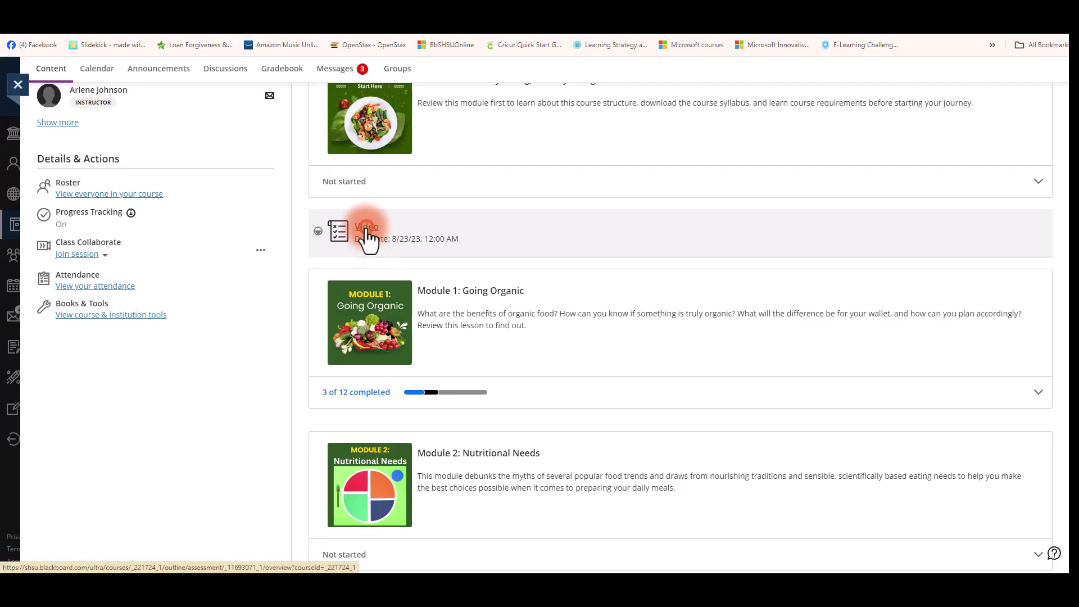
left_click(366, 235)
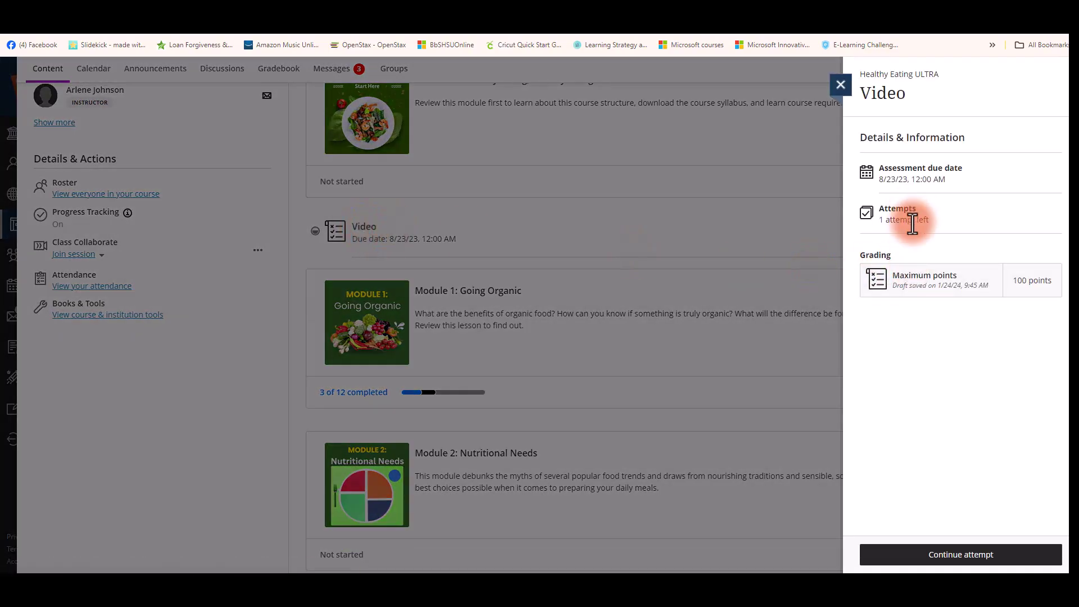
Continue the attempt and bring up the Insert content menu in the submission text box
left_click(955, 562)
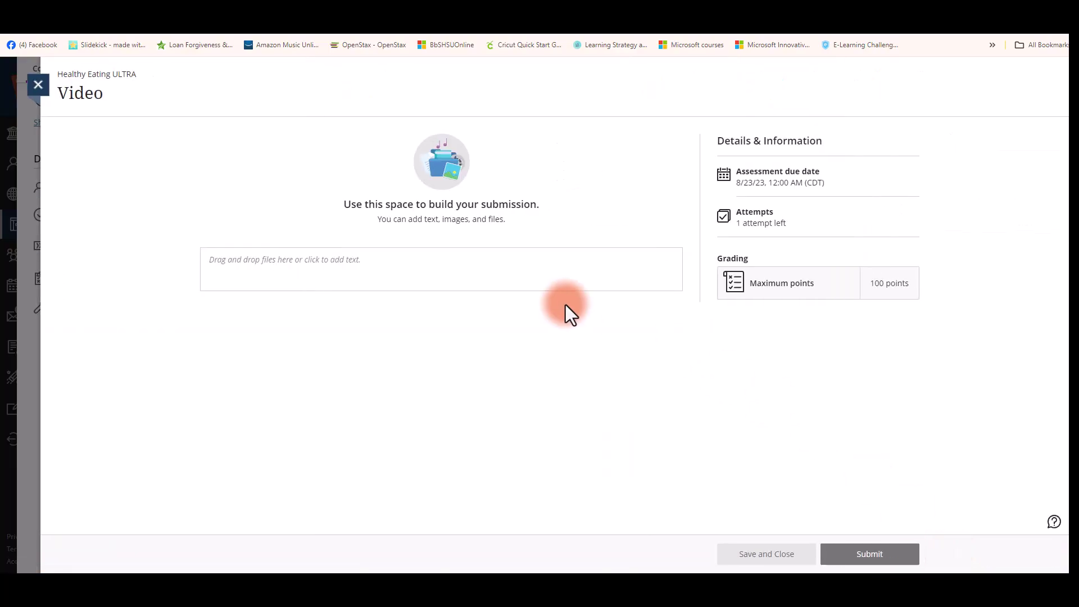
left_click(385, 266)
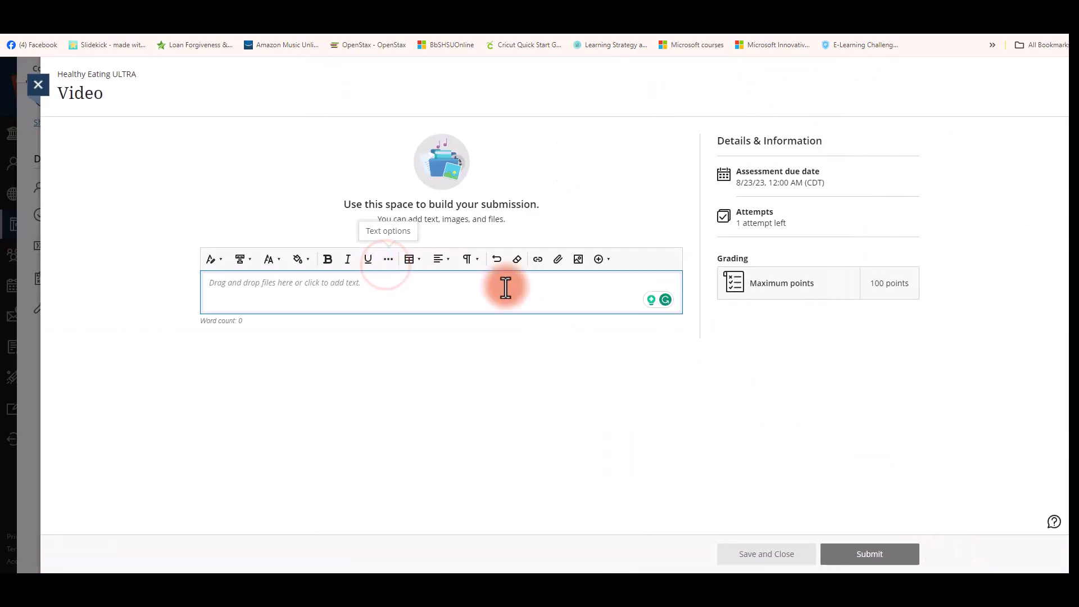
left_click(601, 261)
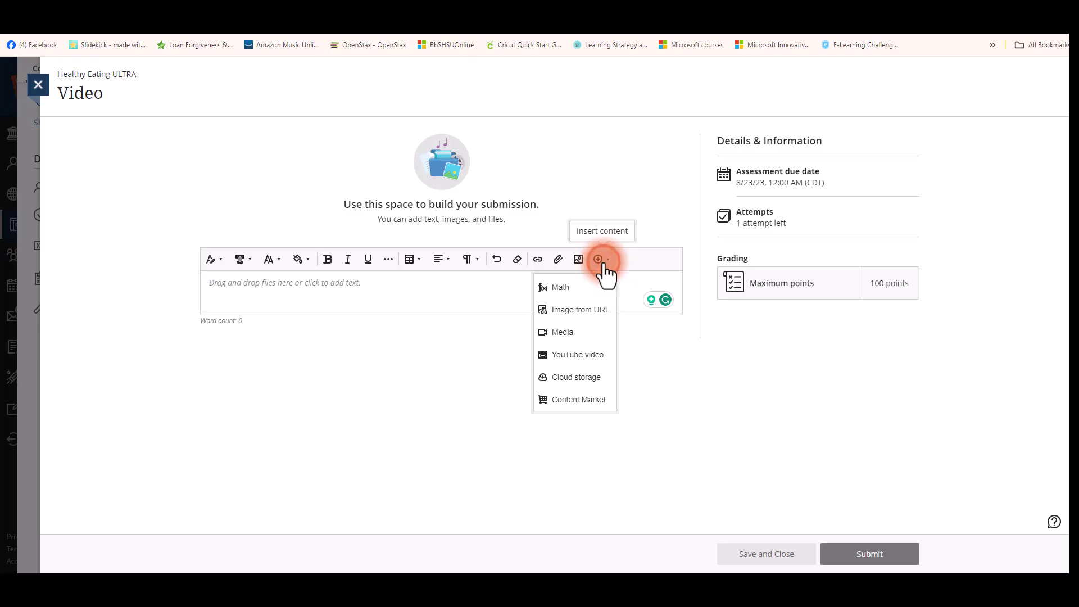
Open Kaltura Mashup from Content Market and choose Add New > Kaltura Capture
left_click(579, 400)
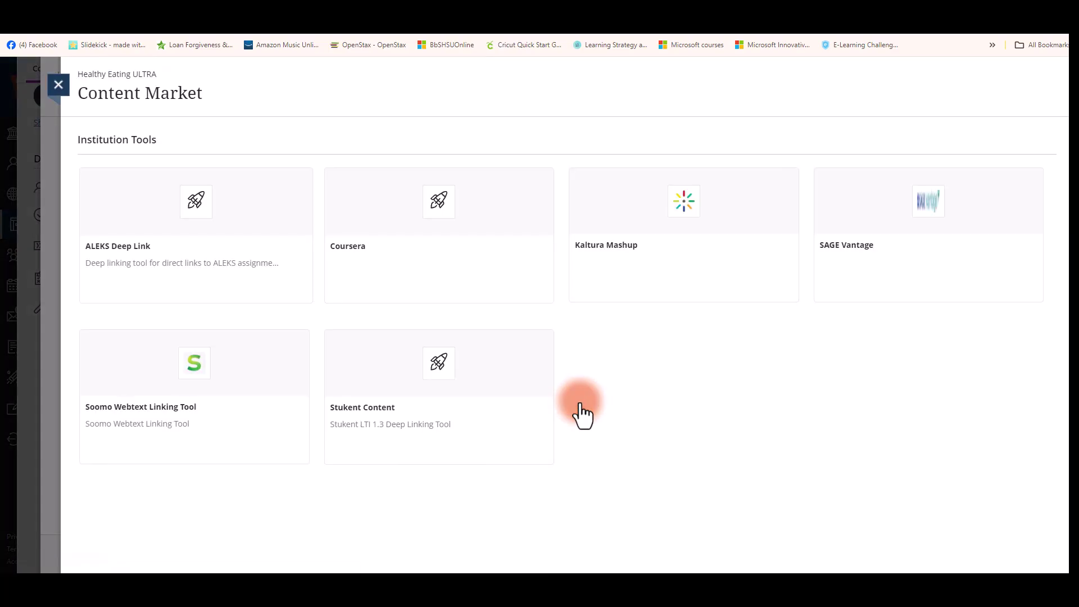
left_click(683, 209)
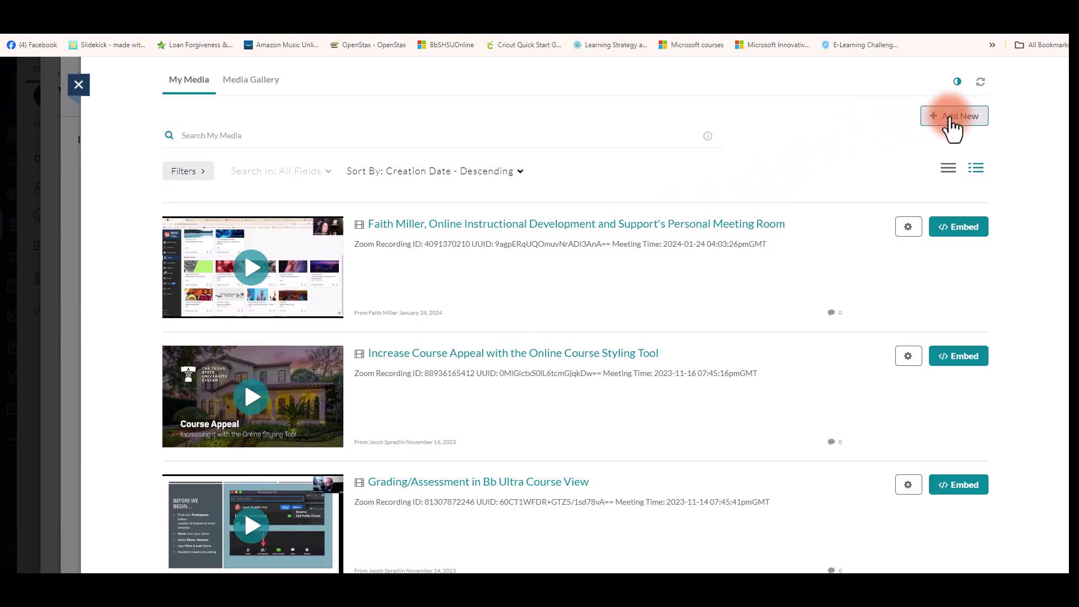
left_click(952, 119)
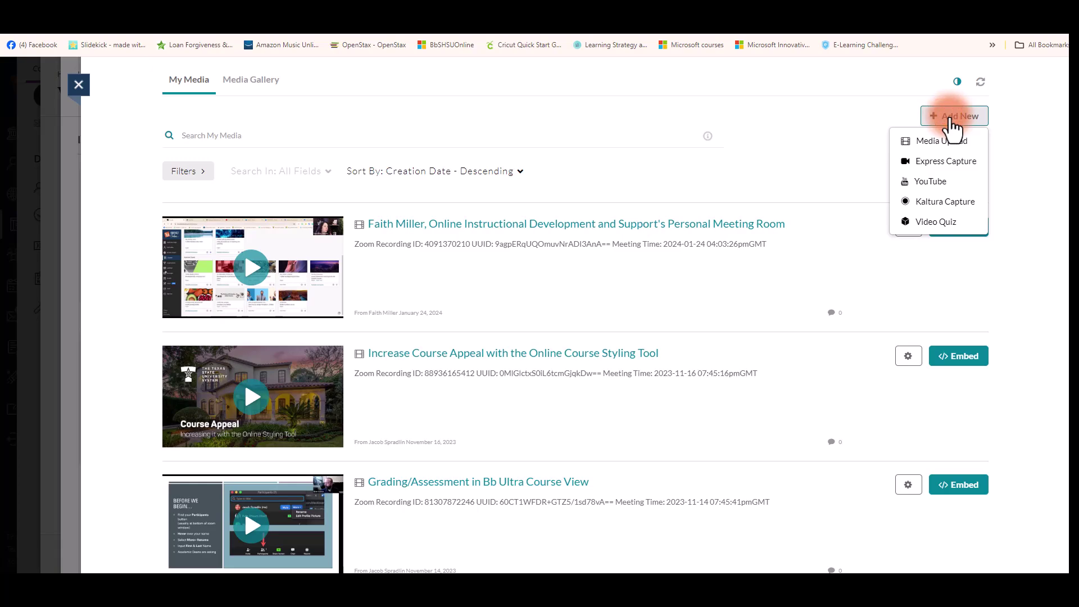
left_click(944, 202)
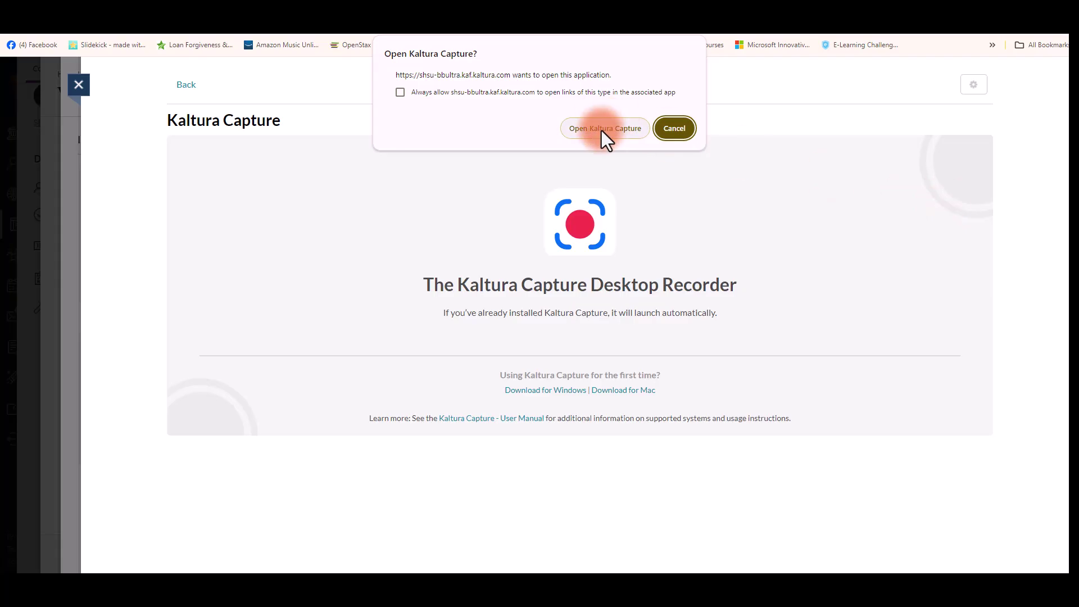
Launch the Kaltura Capture recorder with webcam and screen sources on, checking the Full Screen monitor
left_click(602, 128)
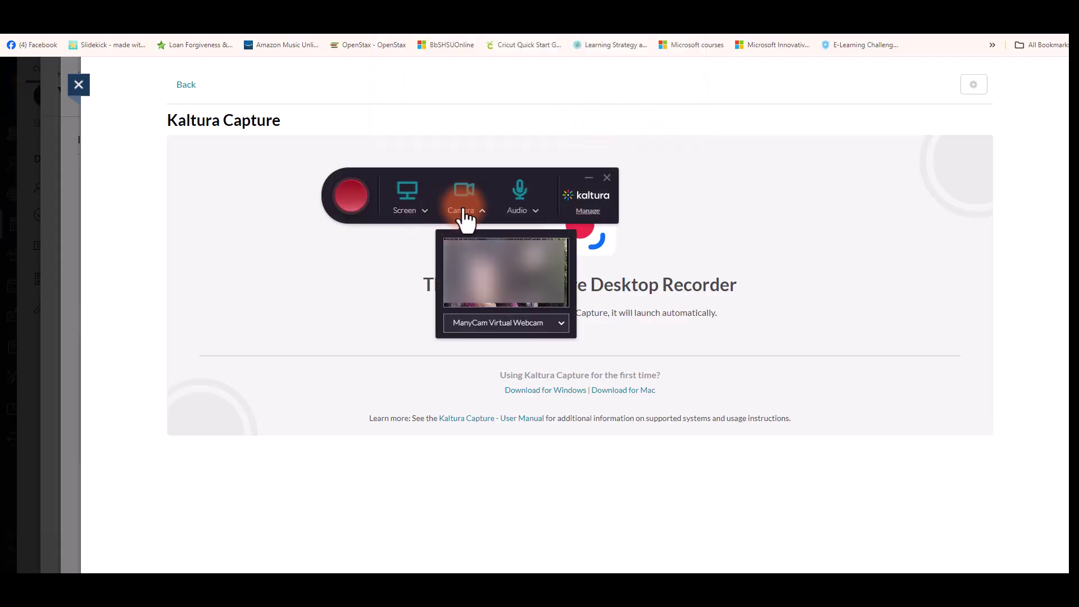
left_click(460, 191)
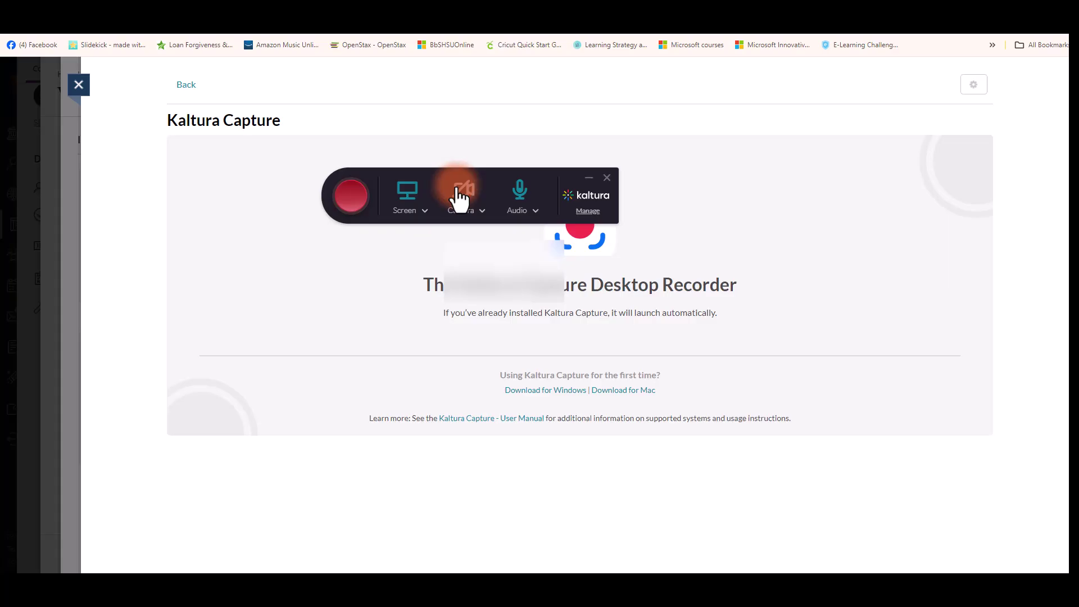
left_click(460, 191)
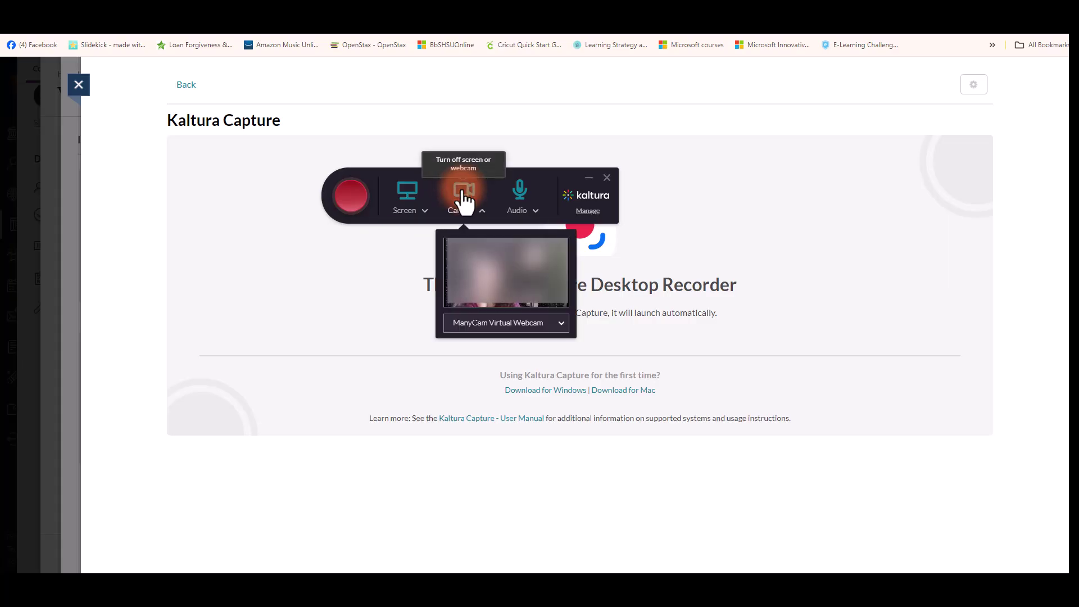
left_click(408, 194)
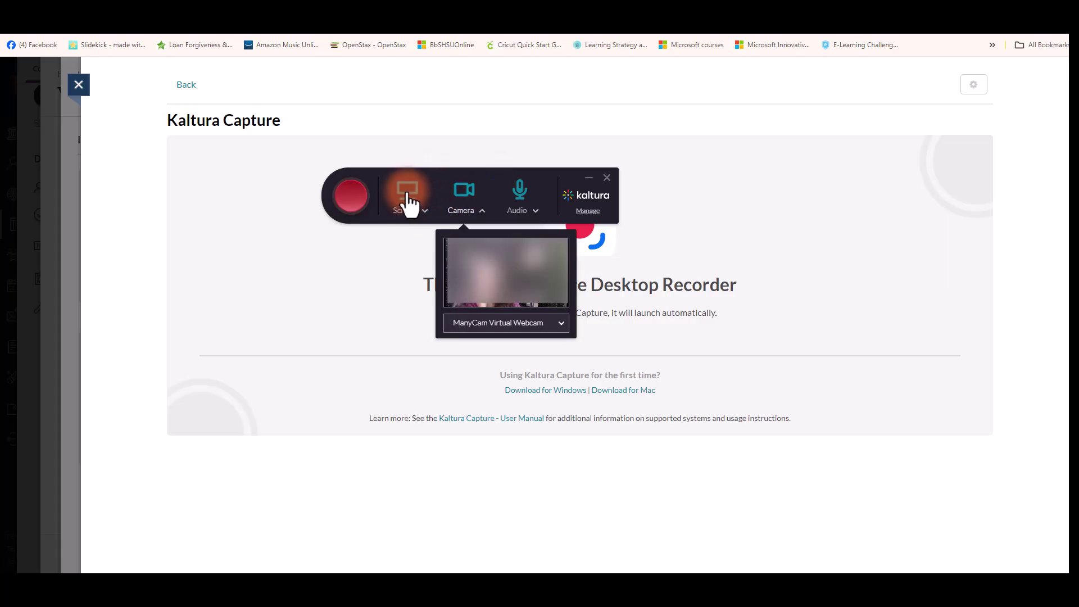
left_click(410, 197)
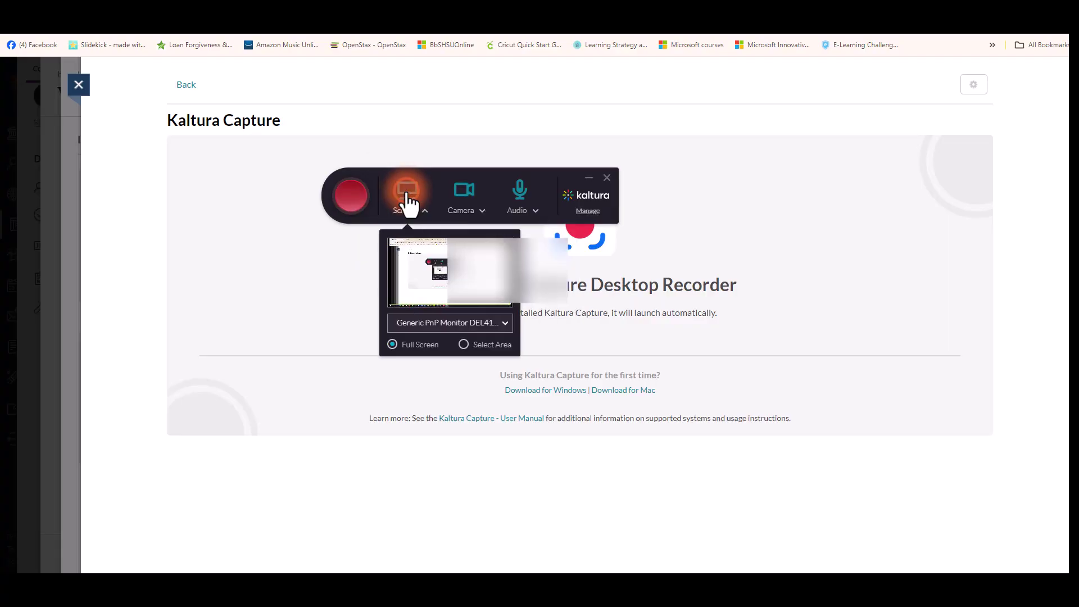
left_click(425, 211)
left_click(425, 212)
left_click(434, 323)
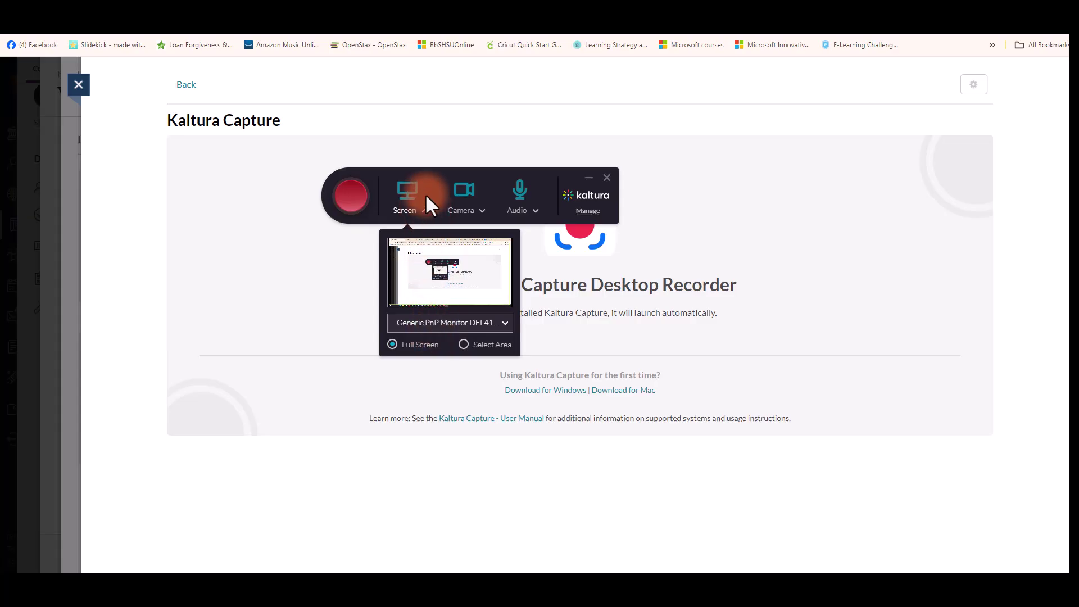
left_click(426, 212)
Keep ManyCam Virtual Webcam as the camera, leave the microphone on, and re-enable screen capture
left_click(483, 211)
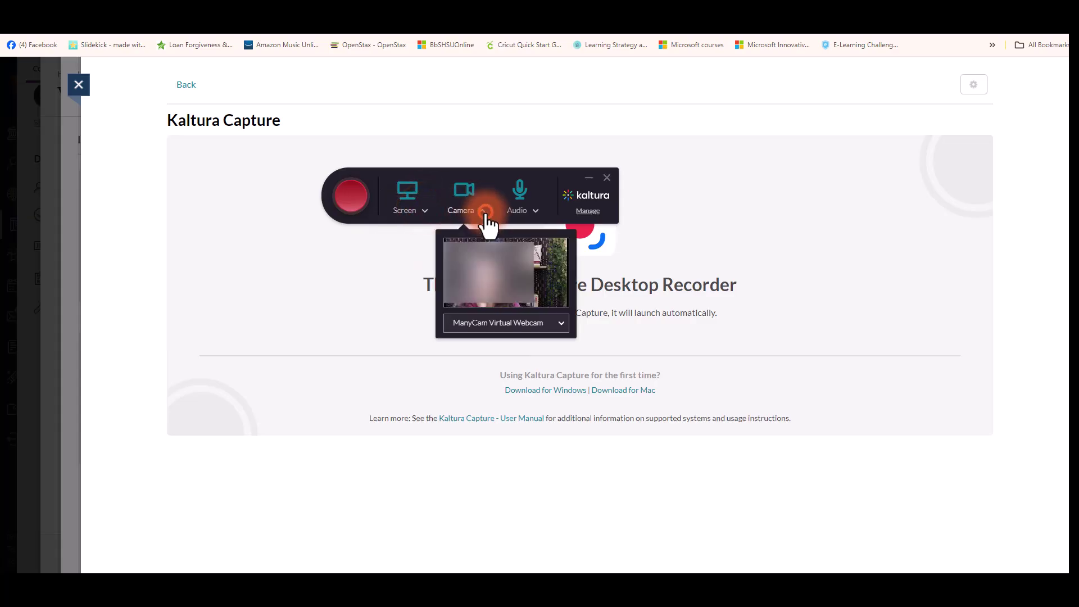
left_click(560, 325)
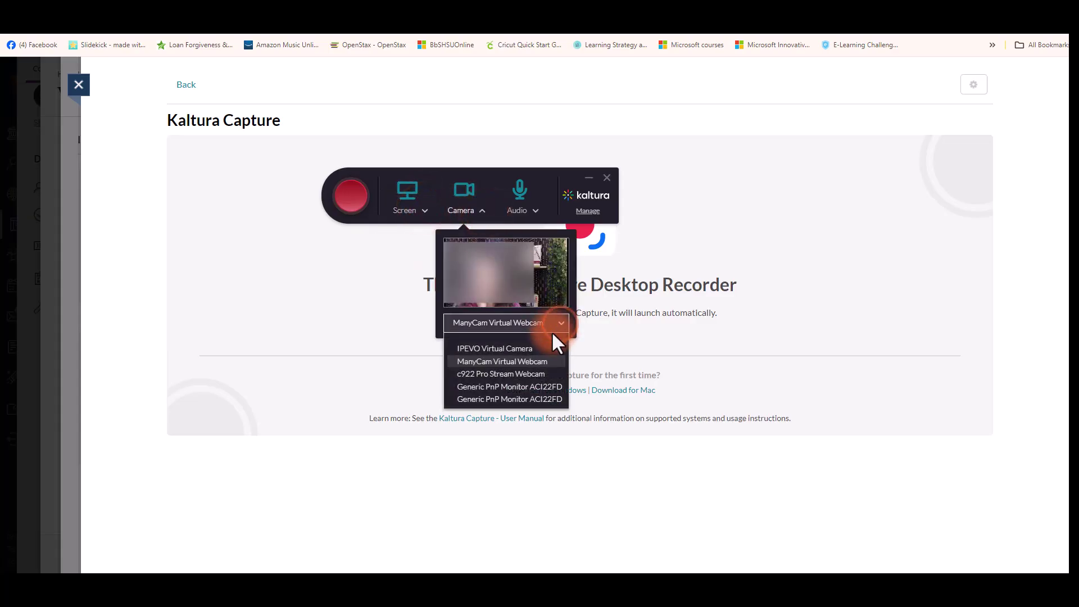
left_click(560, 323)
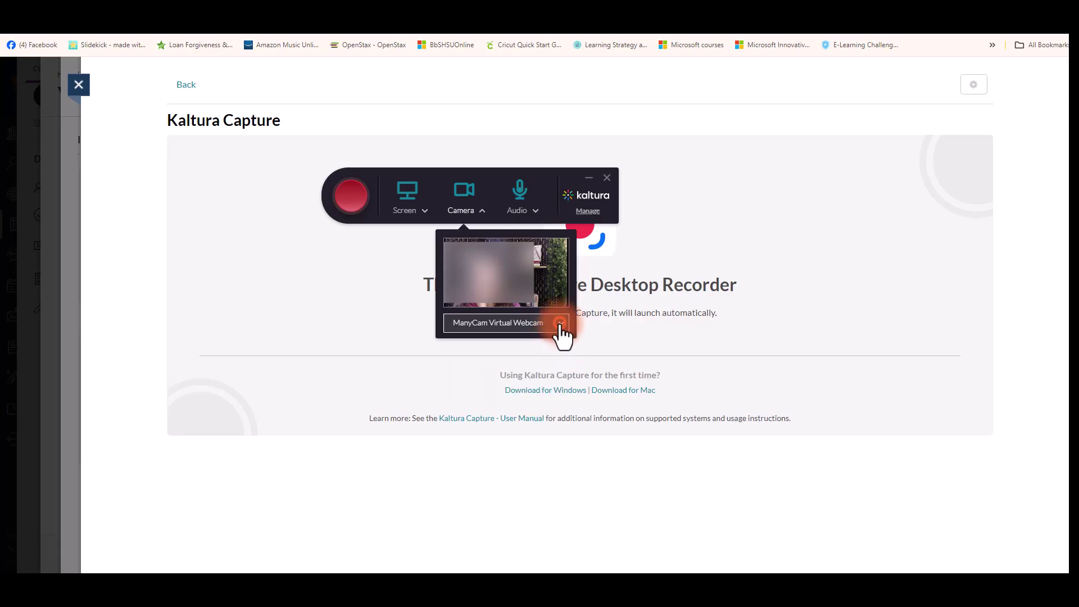
left_click(521, 191)
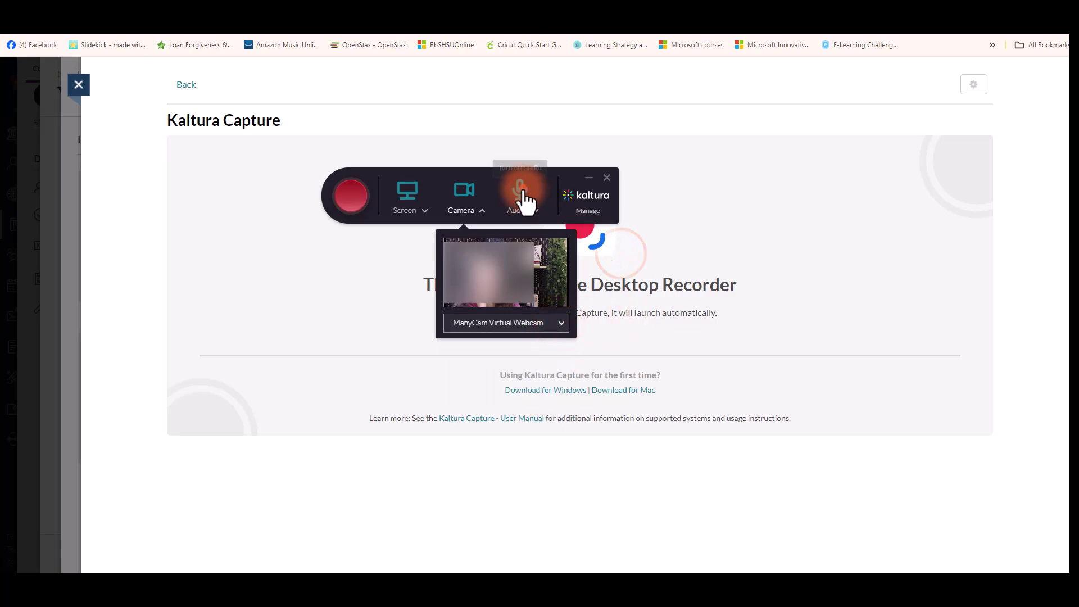
left_click(523, 191)
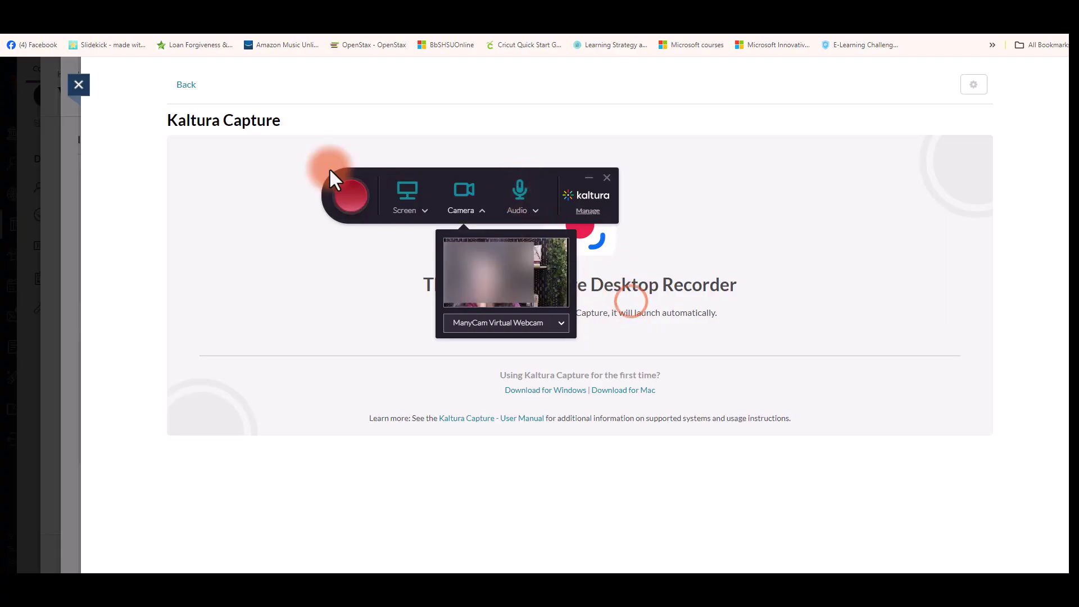
left_click(405, 197)
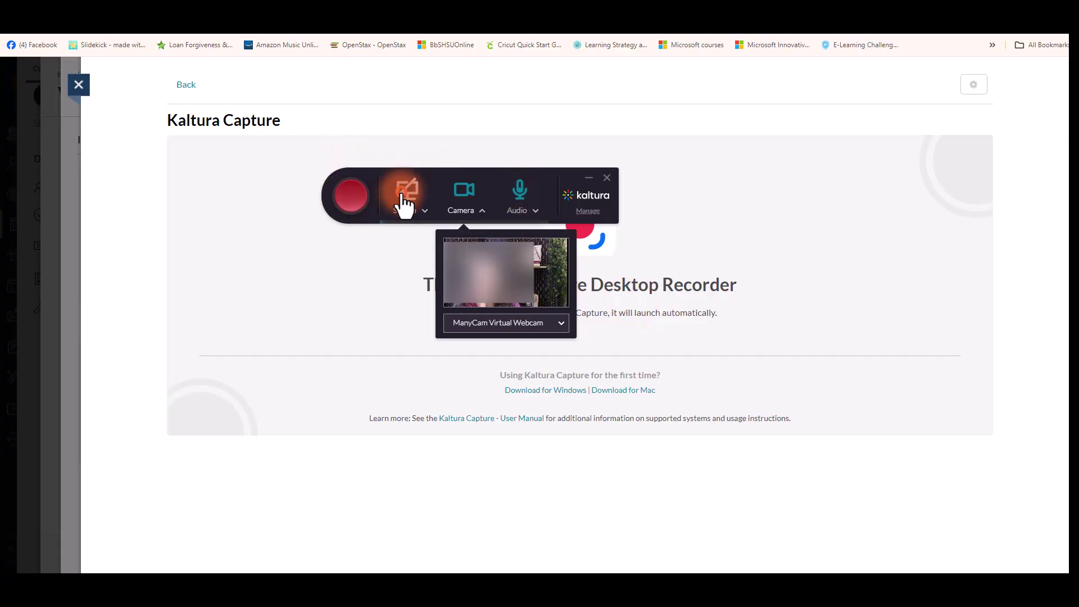
left_click(402, 196)
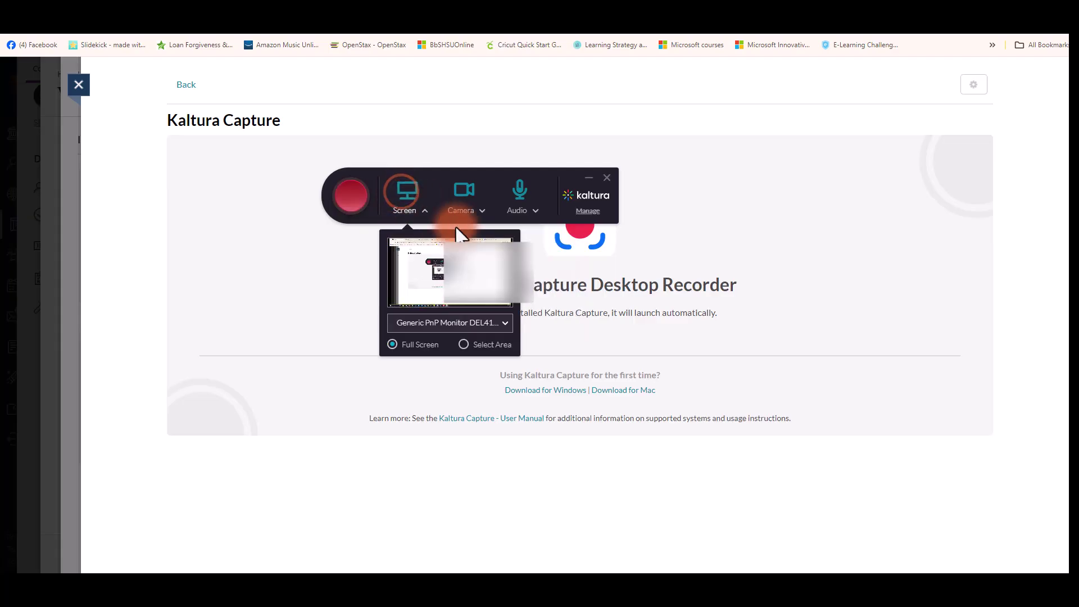
Record for 12 seconds, then stop and confirm ending the recording
left_click(349, 198)
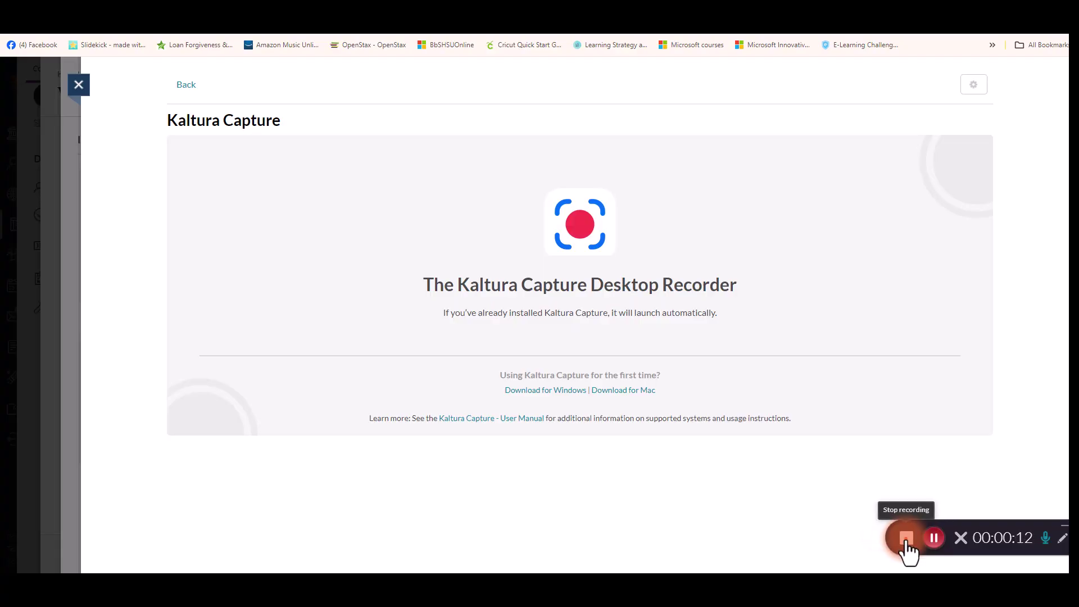
left_click(905, 541)
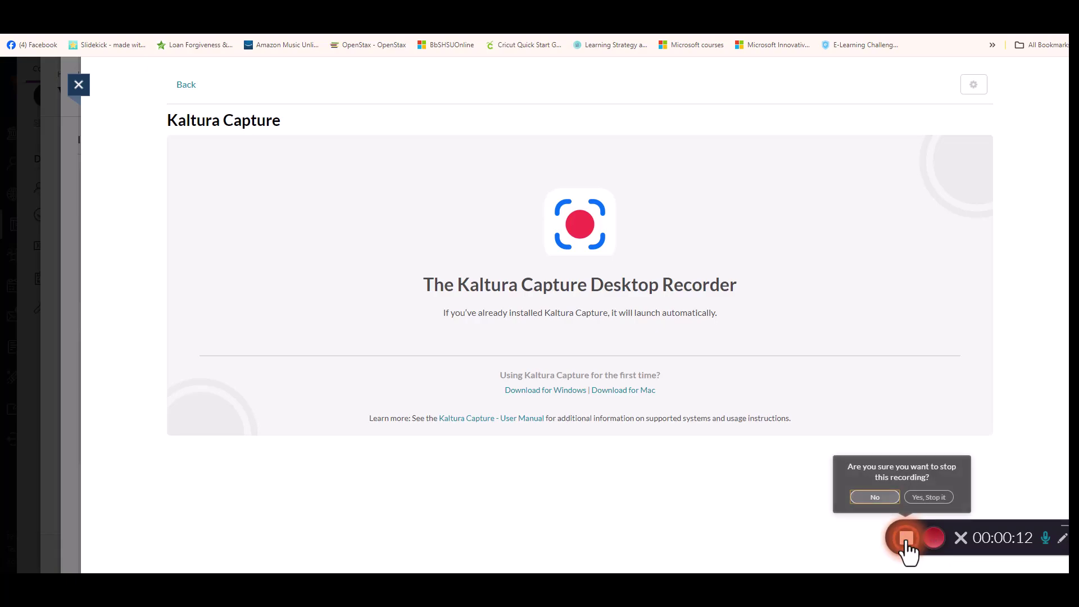
left_click(929, 498)
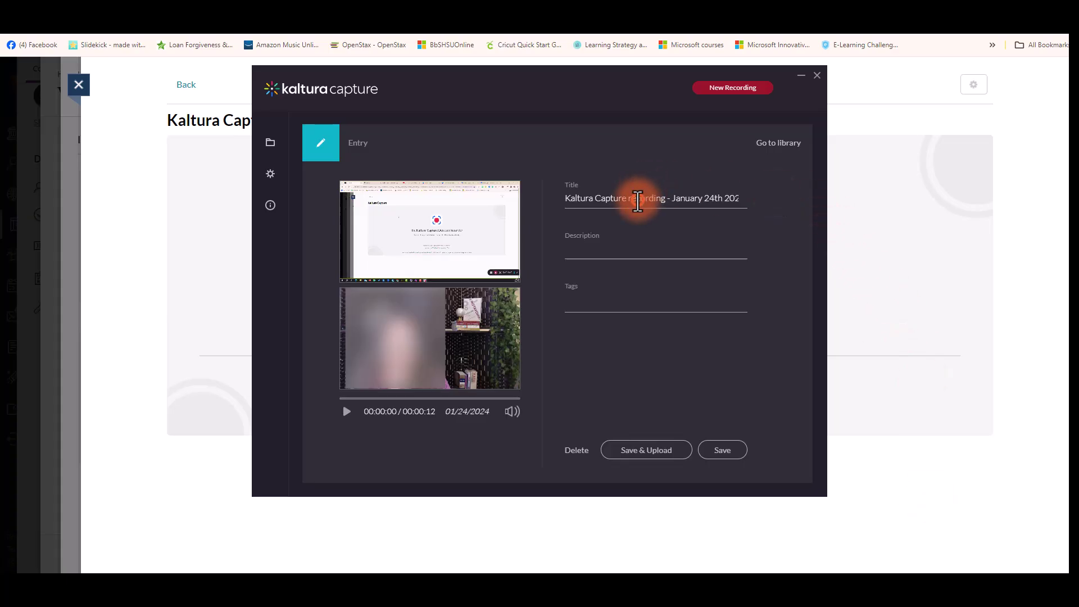
Replace the default title with 'Video Assignment, Healthy Eating' and Save & Upload the recording
left_click(561, 198)
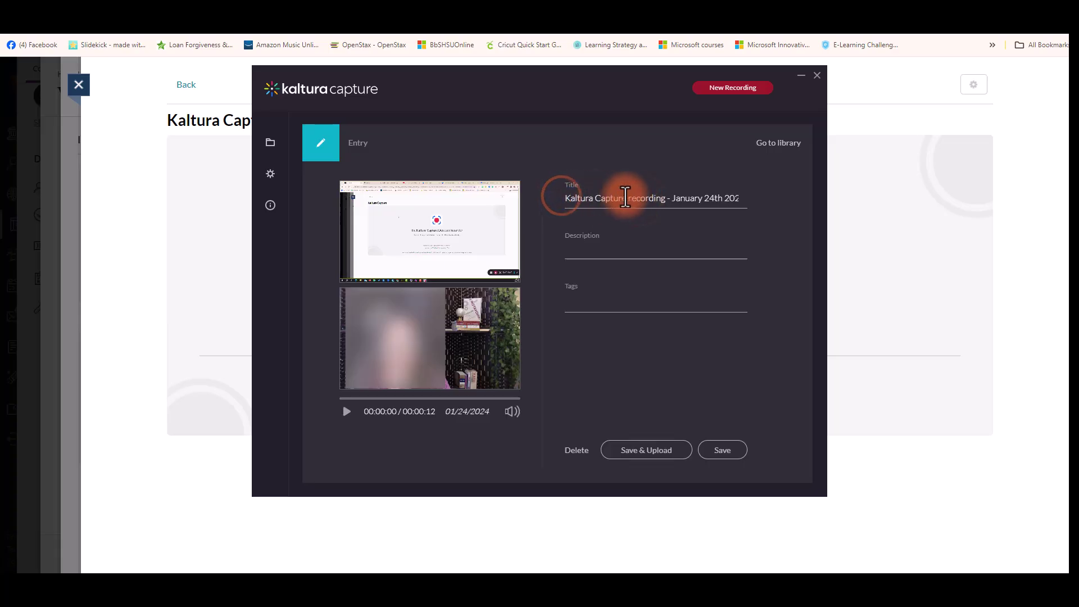
left_click_drag(564, 198, 754, 200)
type("V")
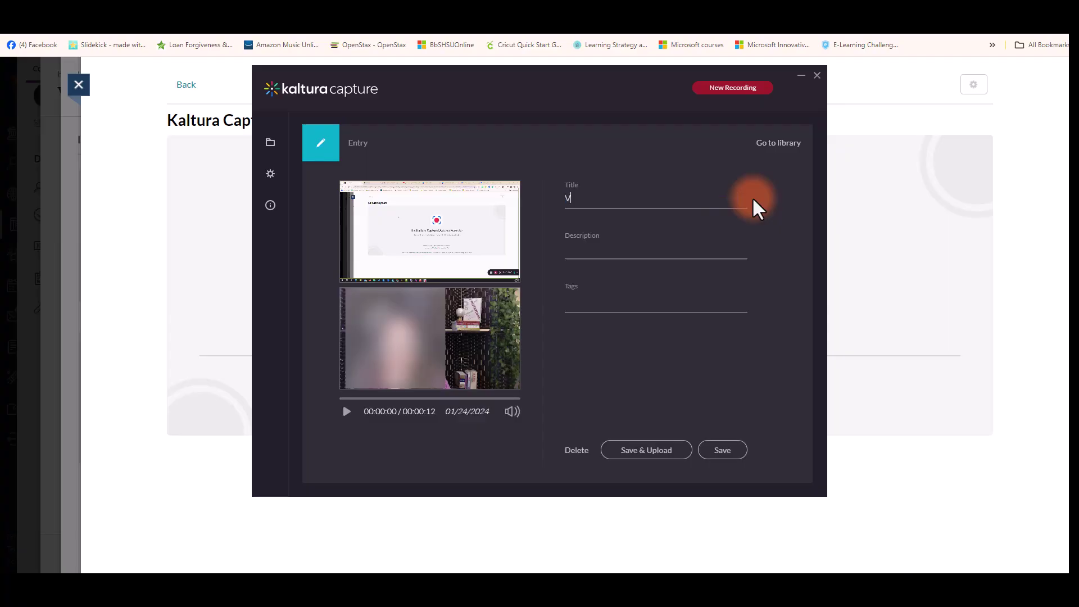
type("ideo Assignment, Healthy Ea")
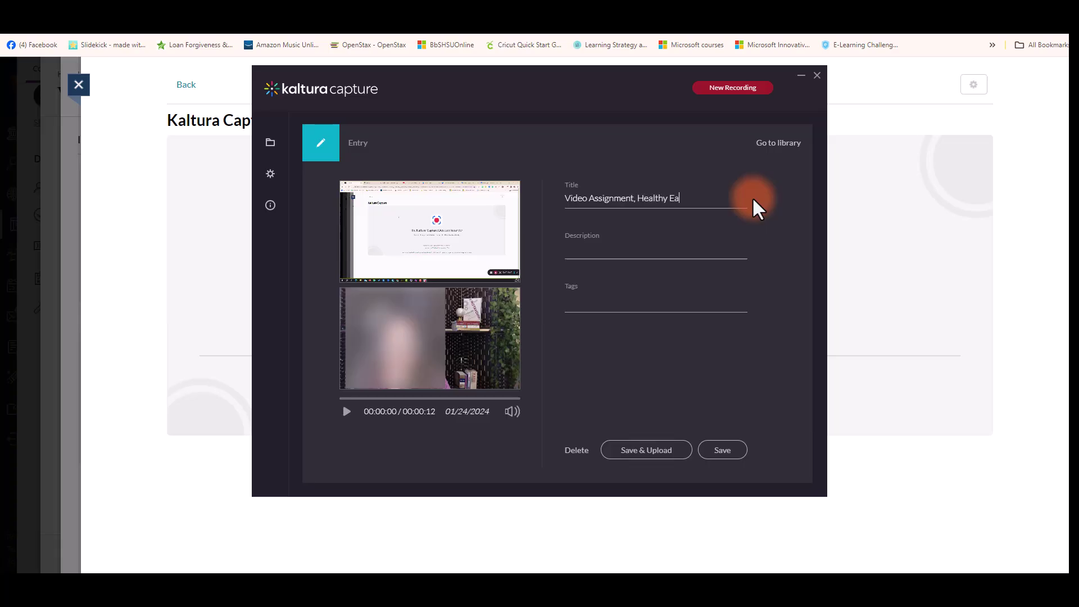
type("ting")
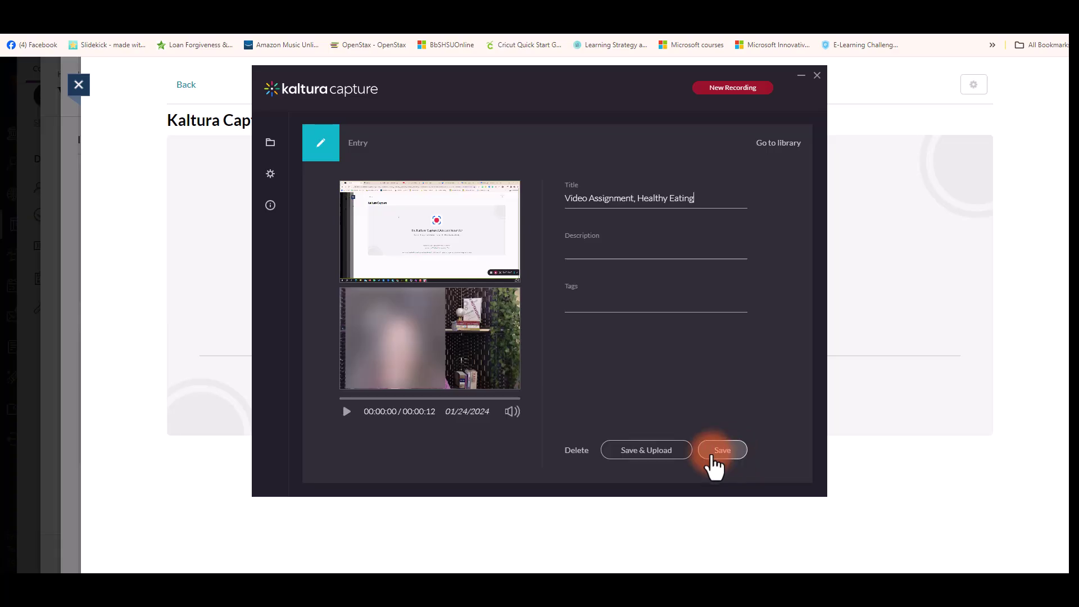
left_click(674, 457)
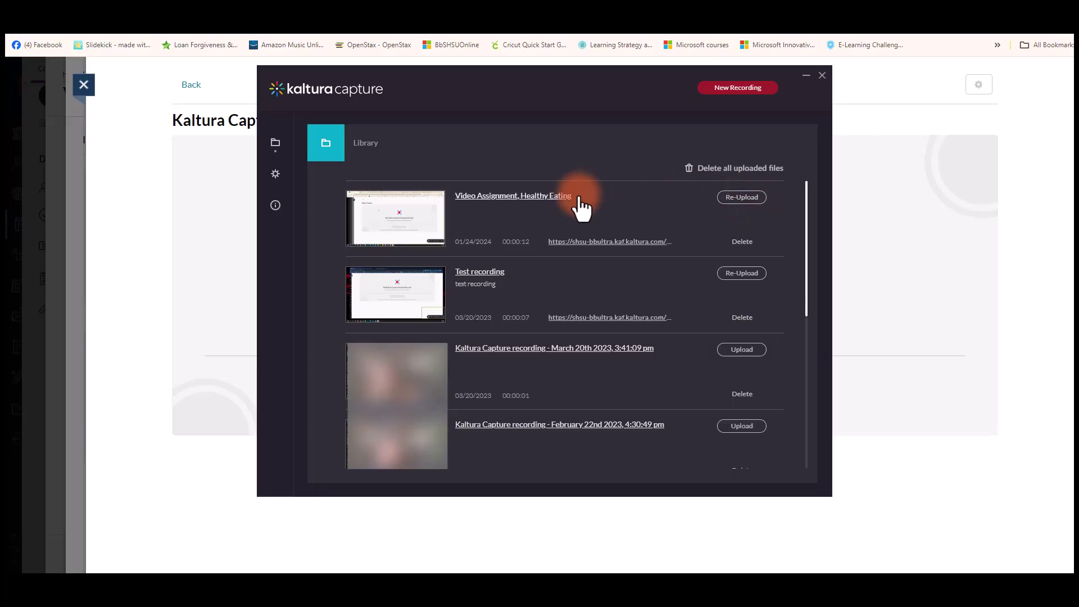
Close the Kaltura Capture recorder window and its panel after the upload finishes
left_click(822, 74)
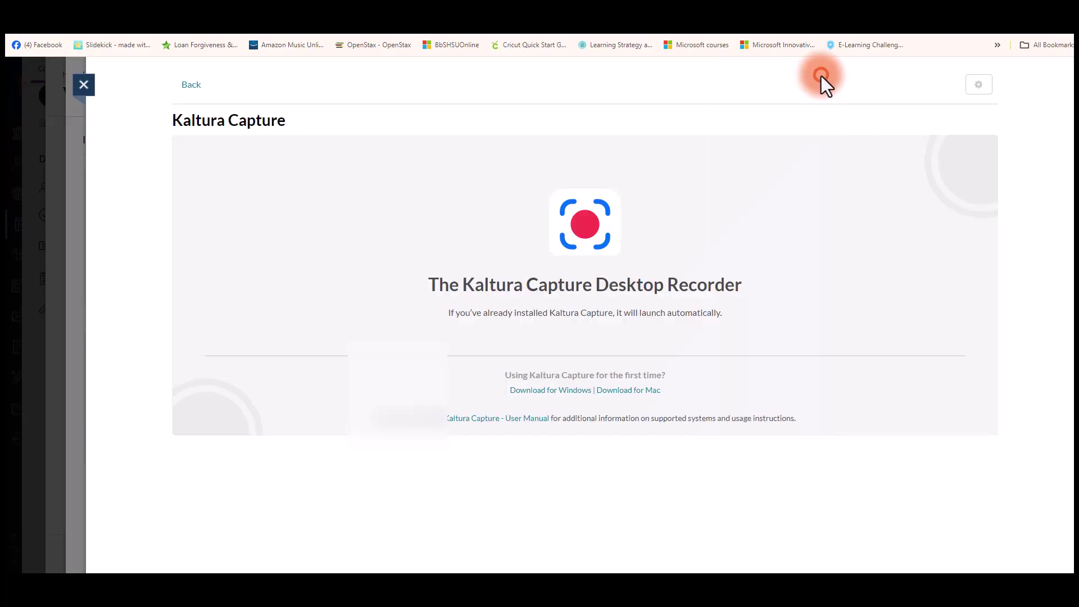
left_click(84, 85)
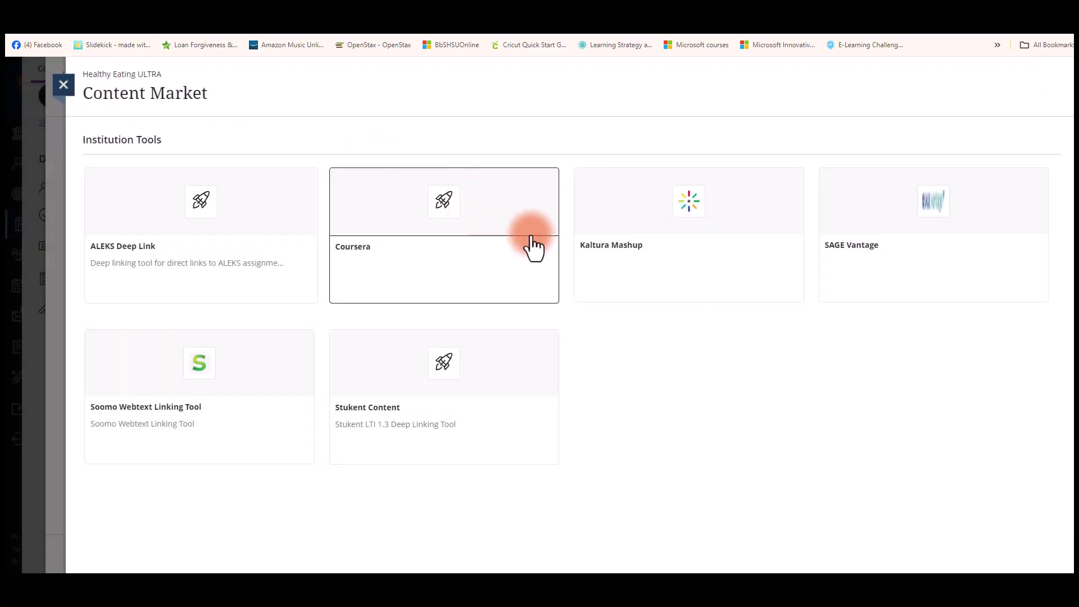
Embed 'Video Assignment, Healthy Eating' from Kaltura Mashup's My Media into the submission
left_click(633, 252)
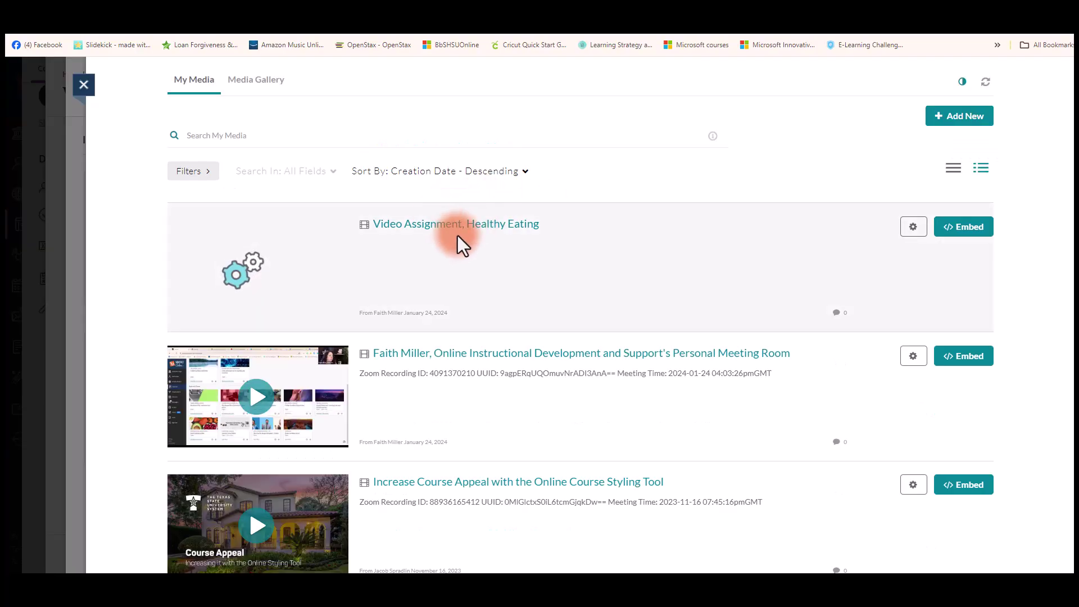
left_click(963, 228)
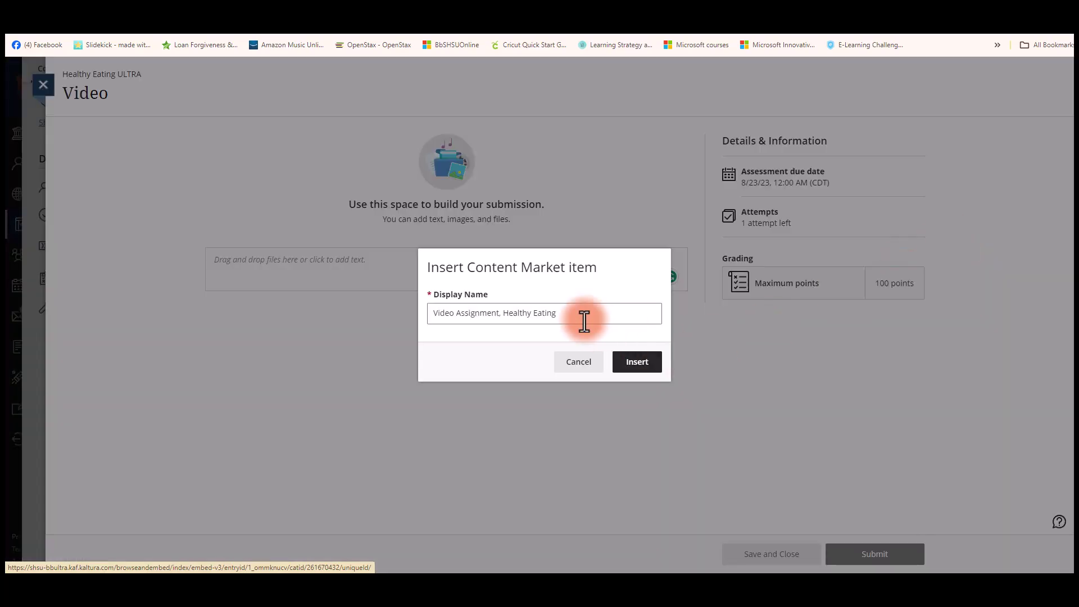
left_click(639, 363)
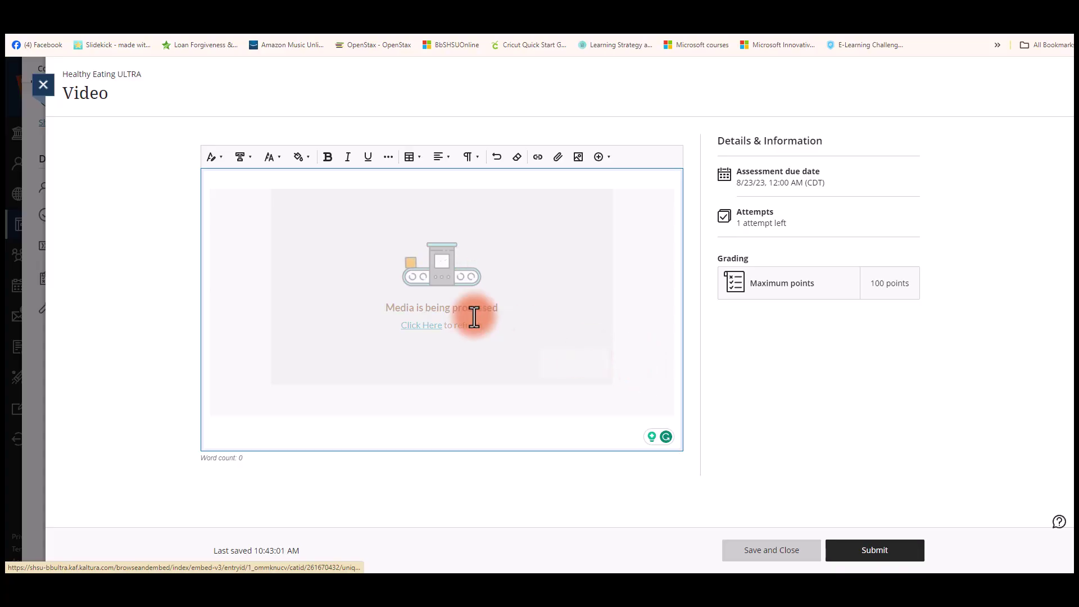
Refresh the video placeholder, submit the assignment with confirmation, and close the receipt
left_click(421, 325)
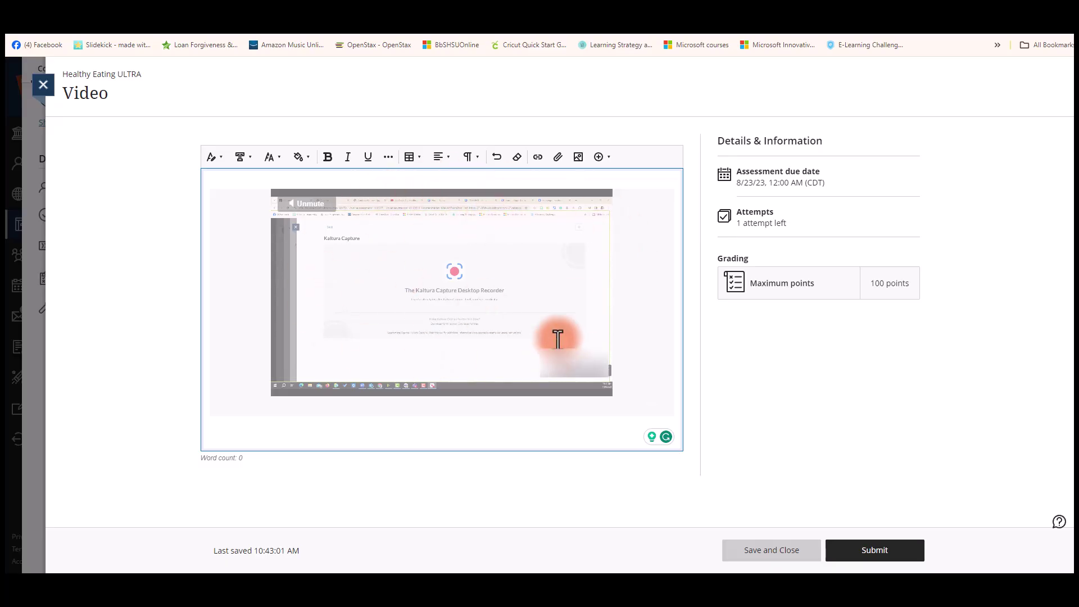
left_click(883, 553)
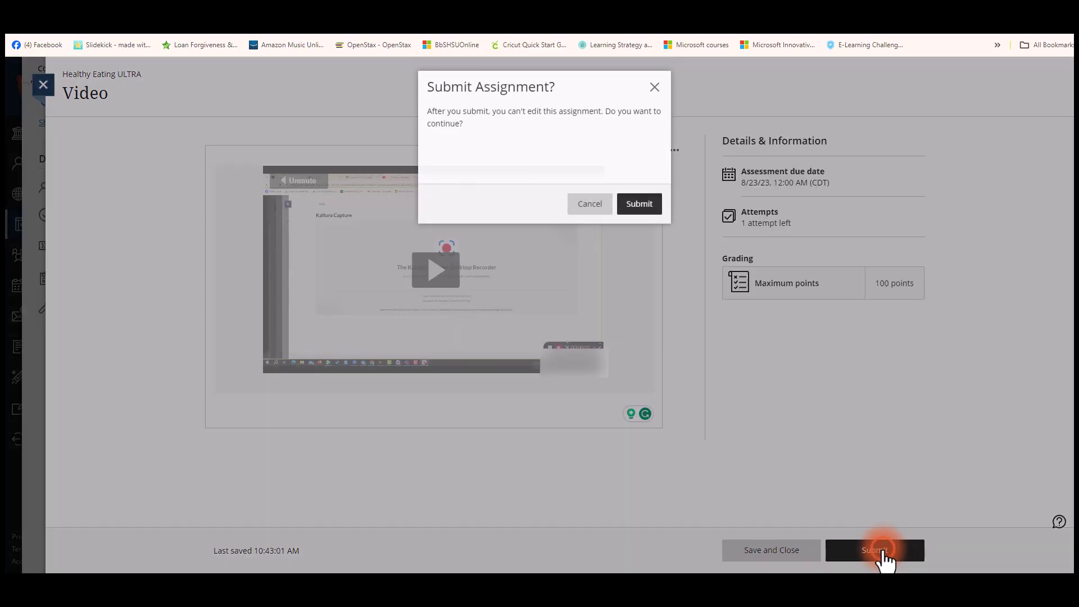
left_click(638, 208)
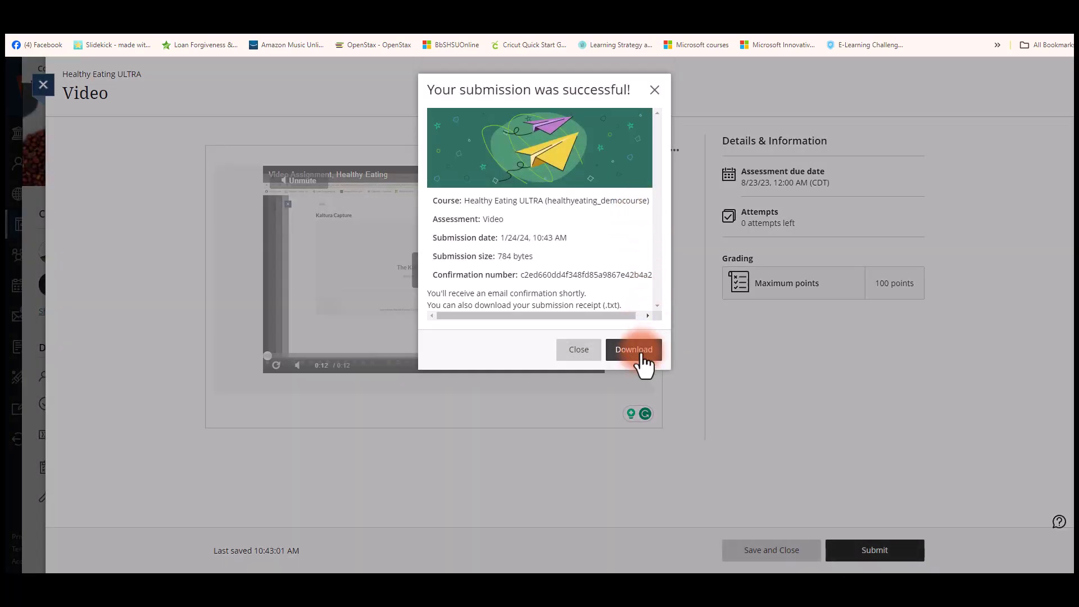
left_click(576, 365)
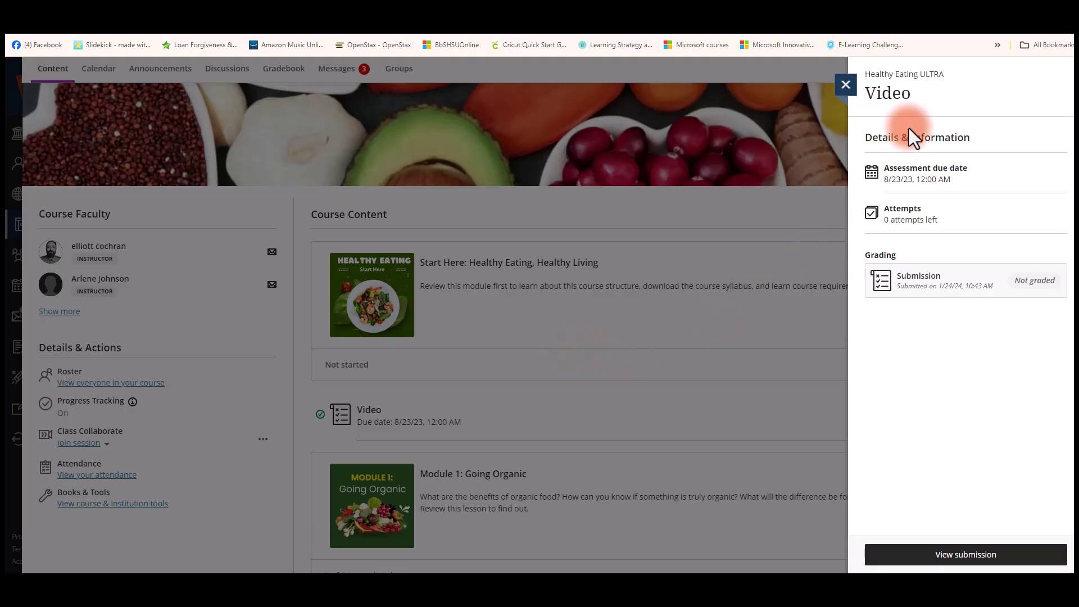
View the submitted attempt and scroll to the embedded 0:12 Healthy Eating video player
left_click(979, 562)
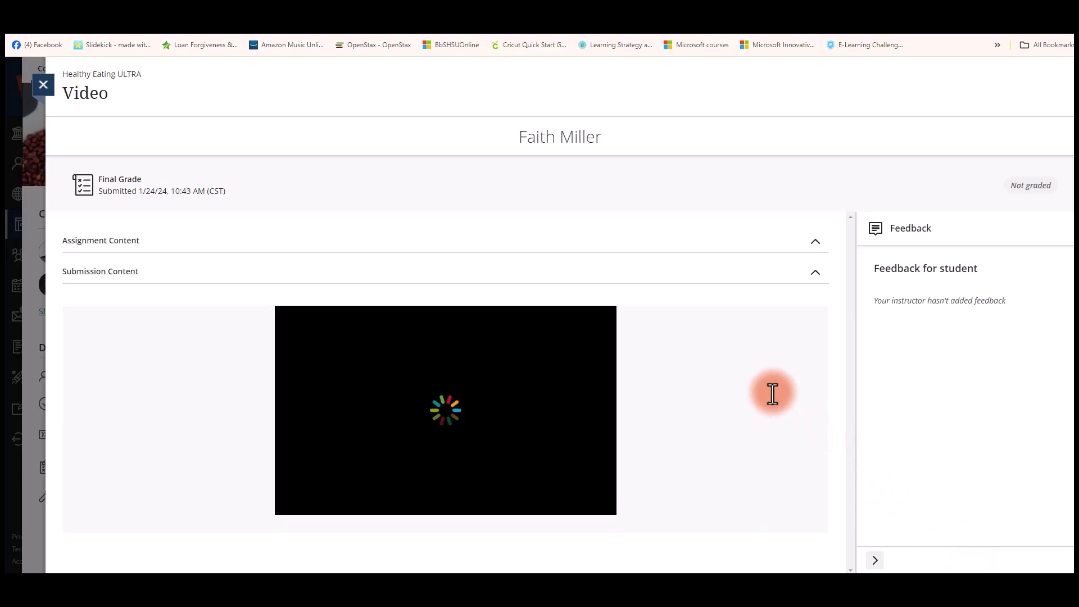
scroll(773, 394, "down", 3)
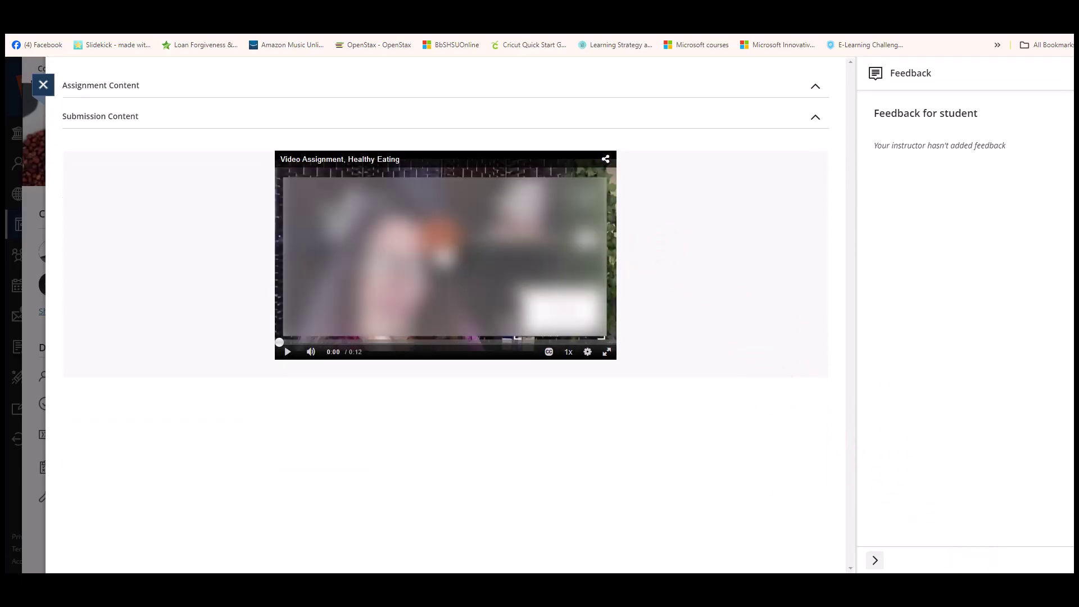
scroll(622, 306, "up", 3)
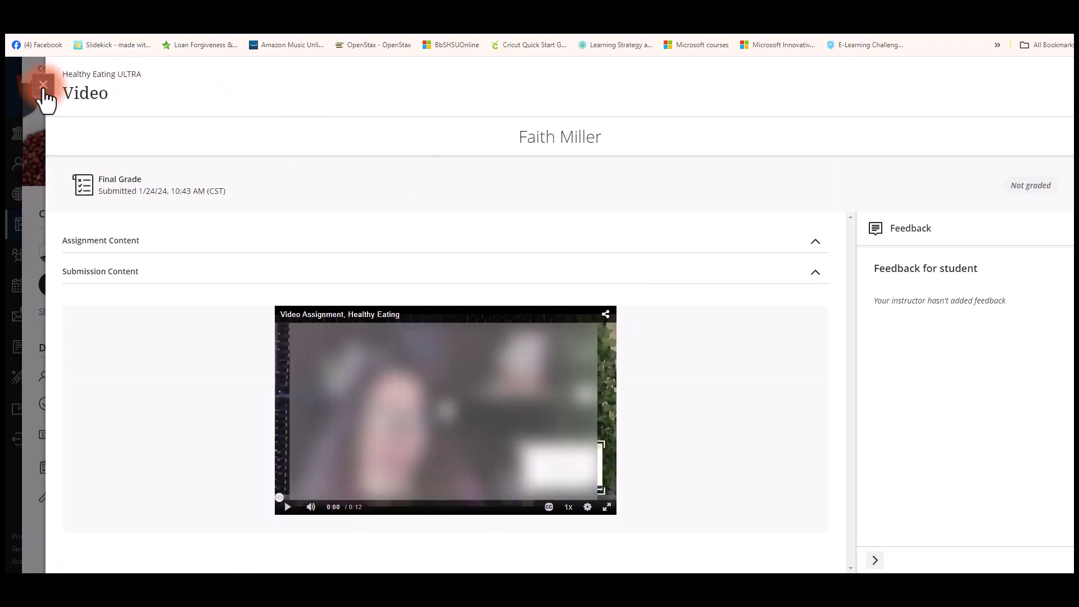